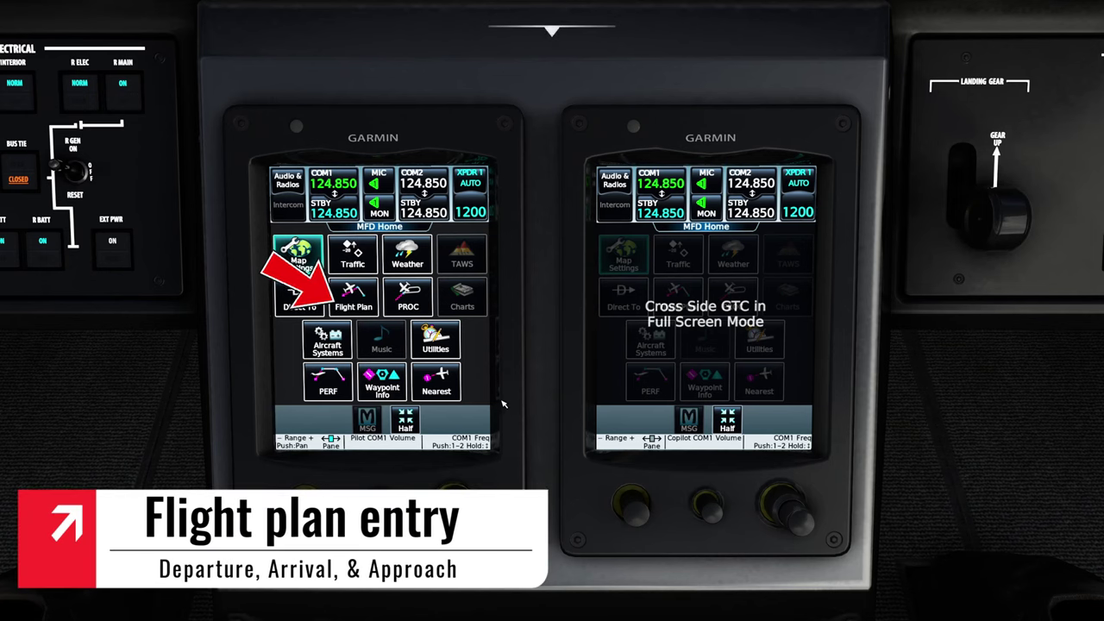
Step: Show the empty Active Flight Plan beside the SimBrief panel's KNQX–KJAX routing
left_click(345, 304)
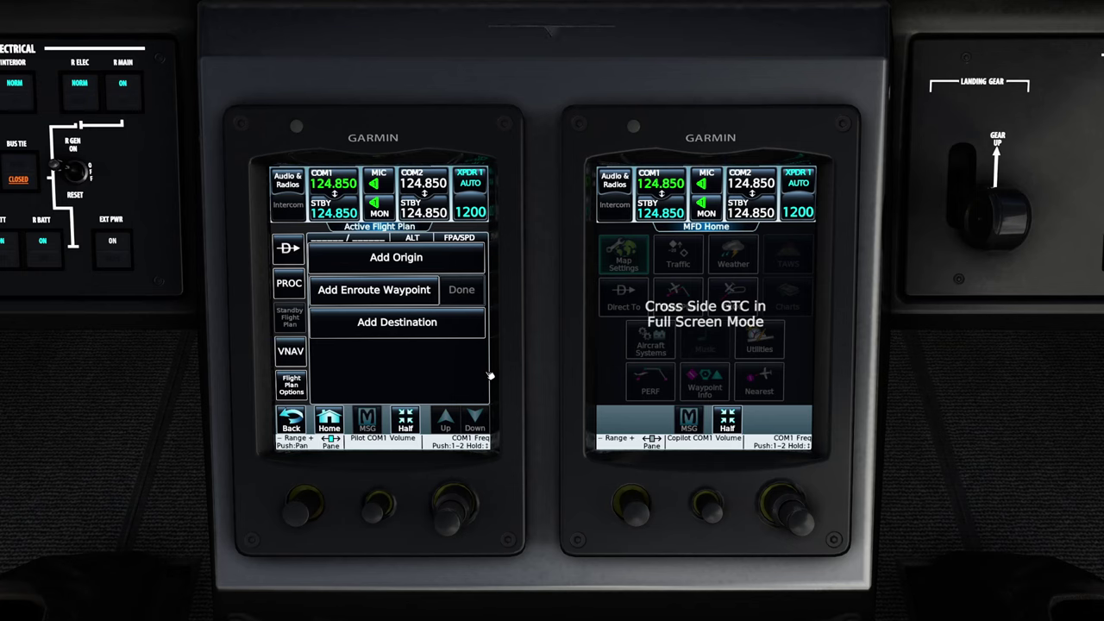
mouse_move(604, 34)
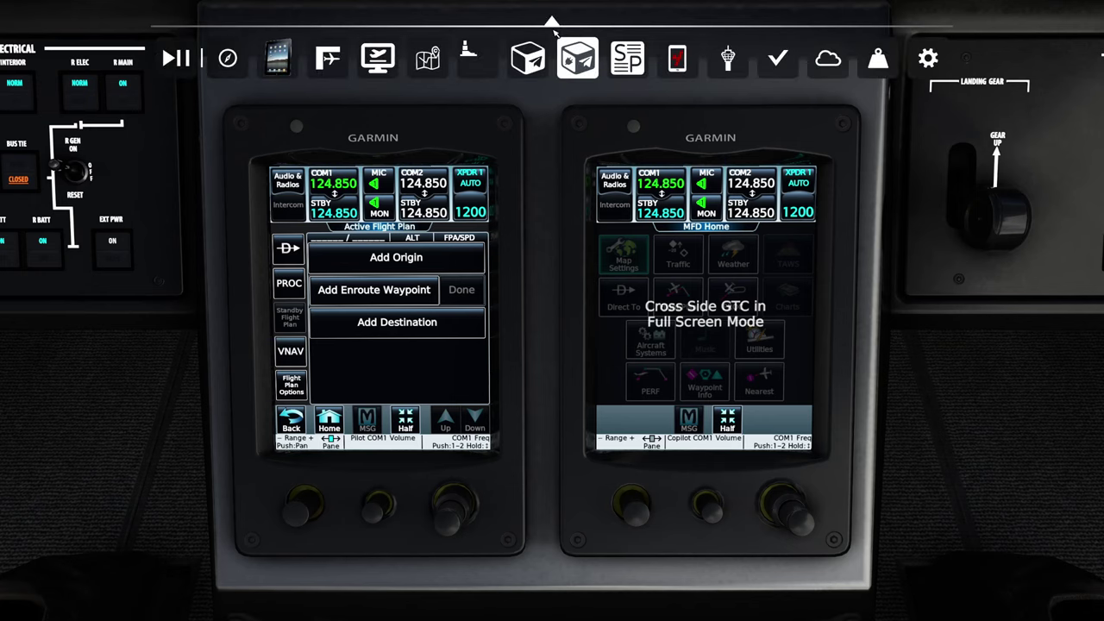
left_click(629, 61)
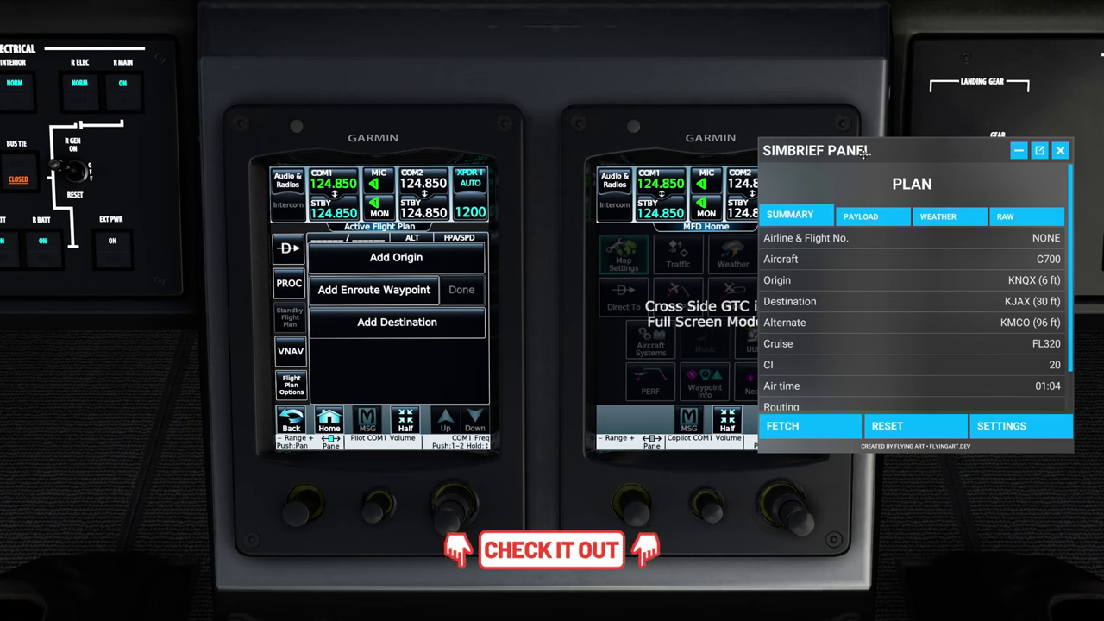
scroll(771, 399, "down", 2)
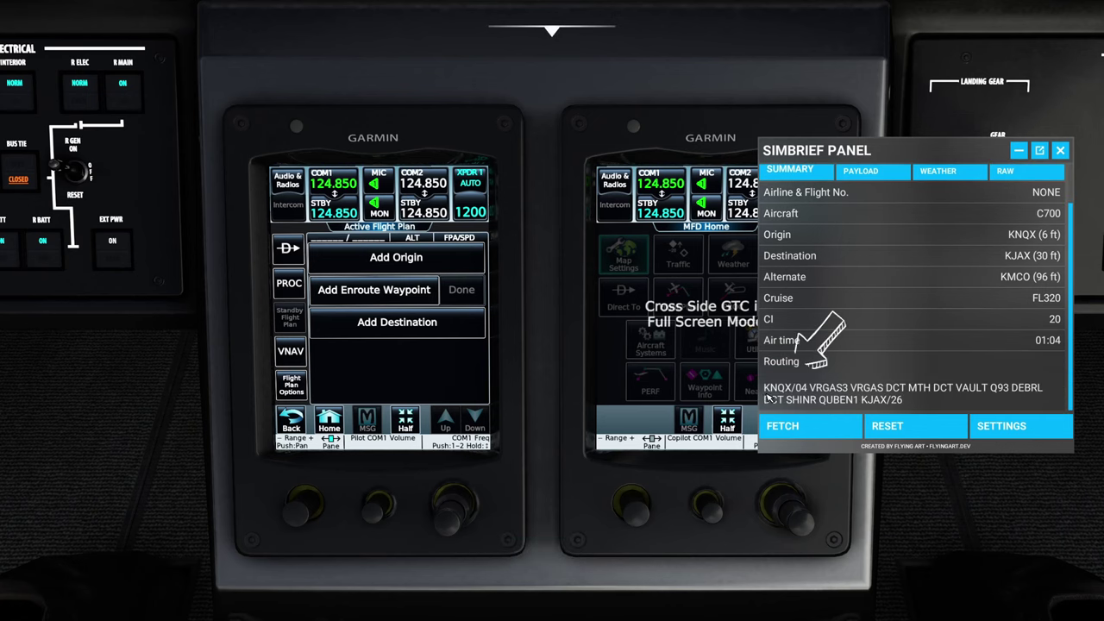
Step: Set KNQX as the flight plan's origin airport
left_click(407, 266)
left_click(363, 321)
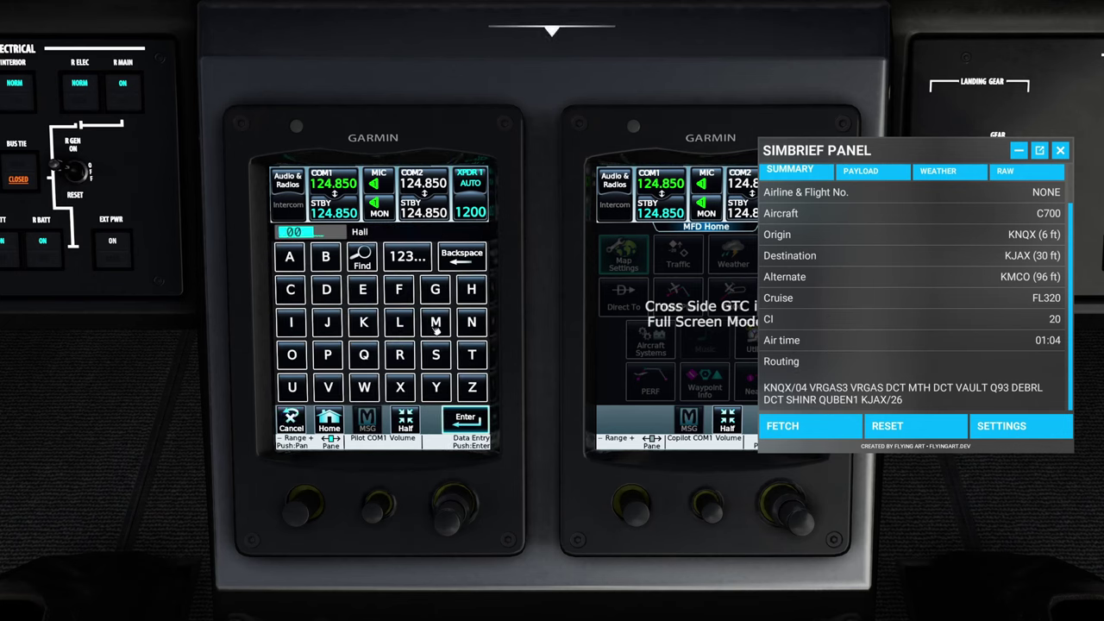
left_click(363, 354)
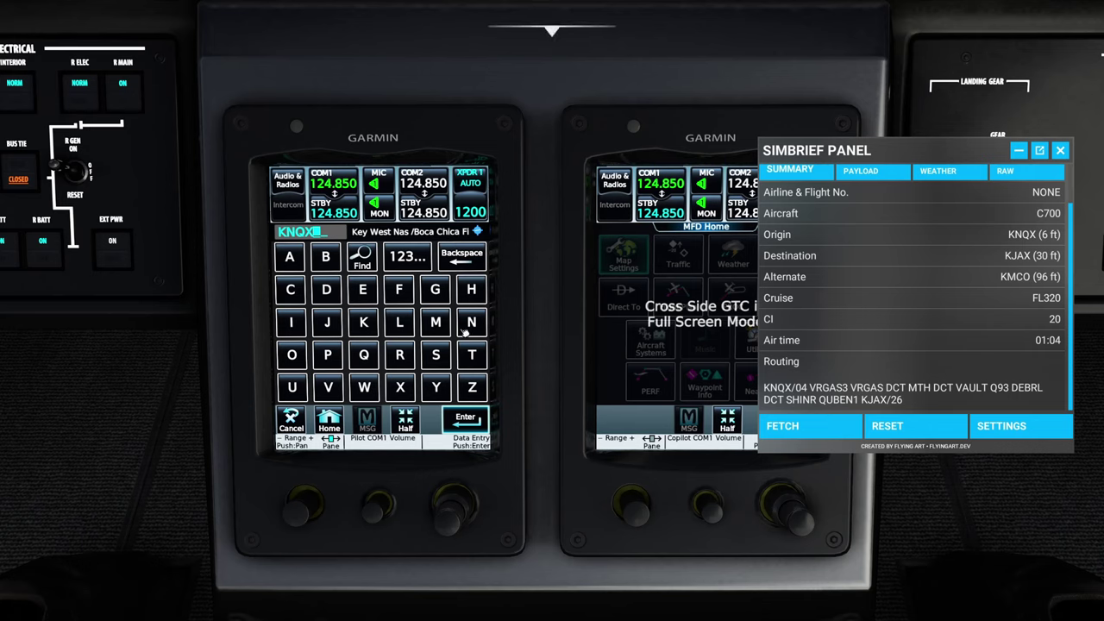
left_click(479, 425)
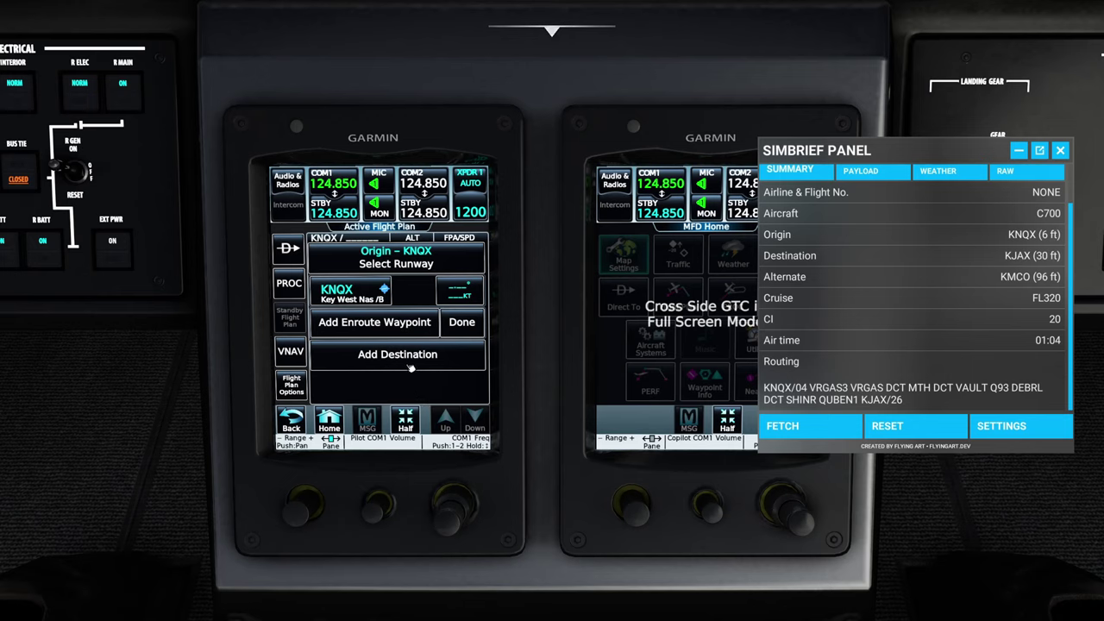
Step: Set KJAX (Jacksonville Intl) as the destination airport
left_click(410, 366)
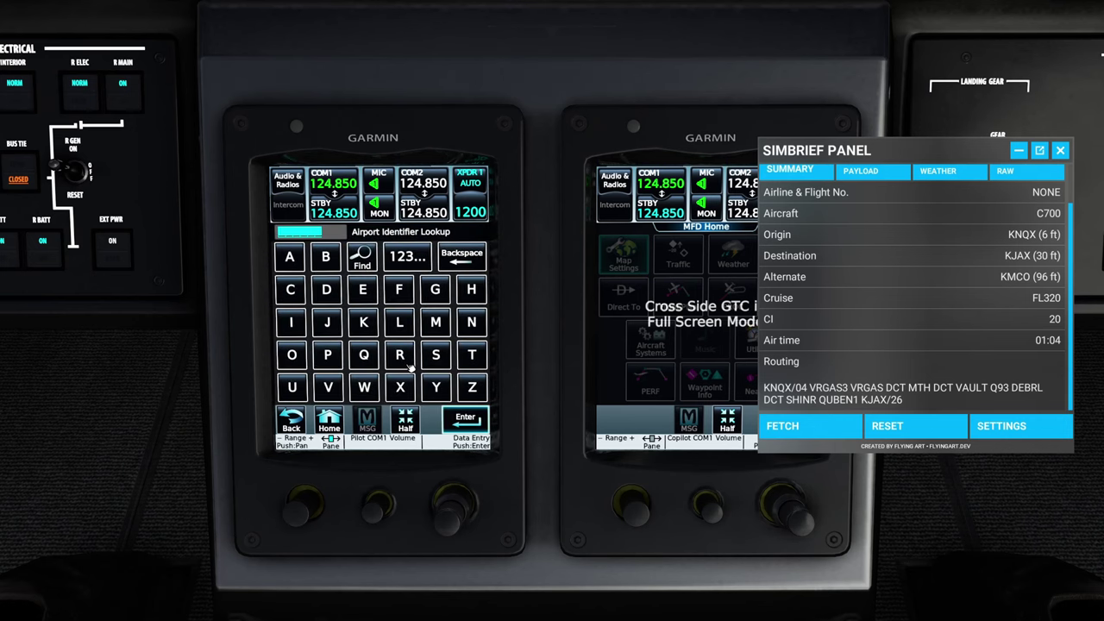
left_click(365, 322)
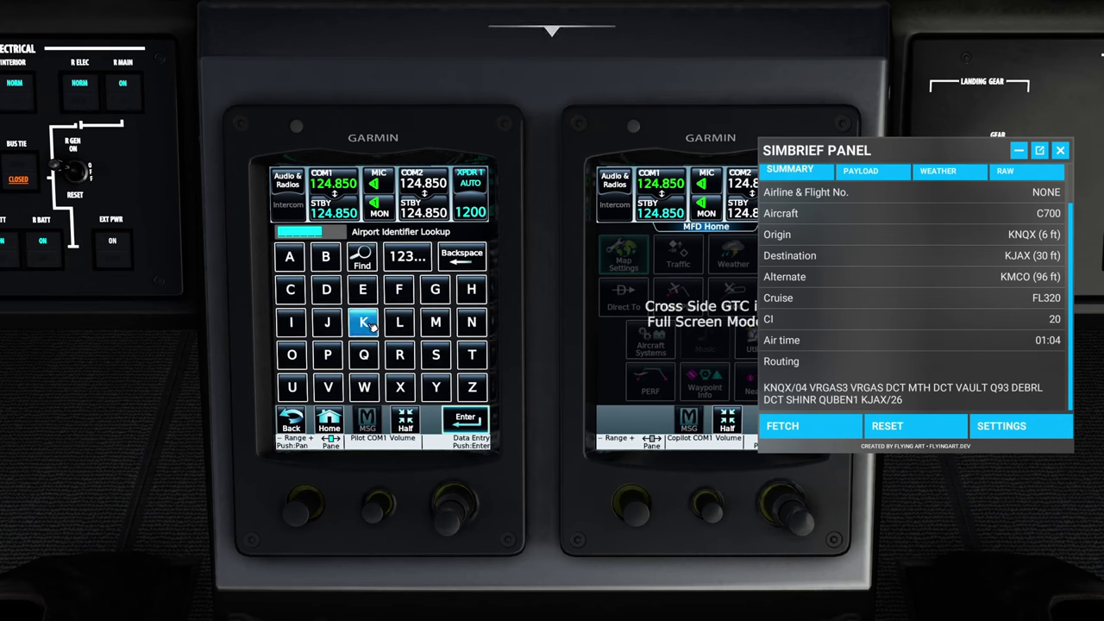
left_click(327, 323)
left_click(291, 257)
left_click(400, 388)
left_click(482, 420)
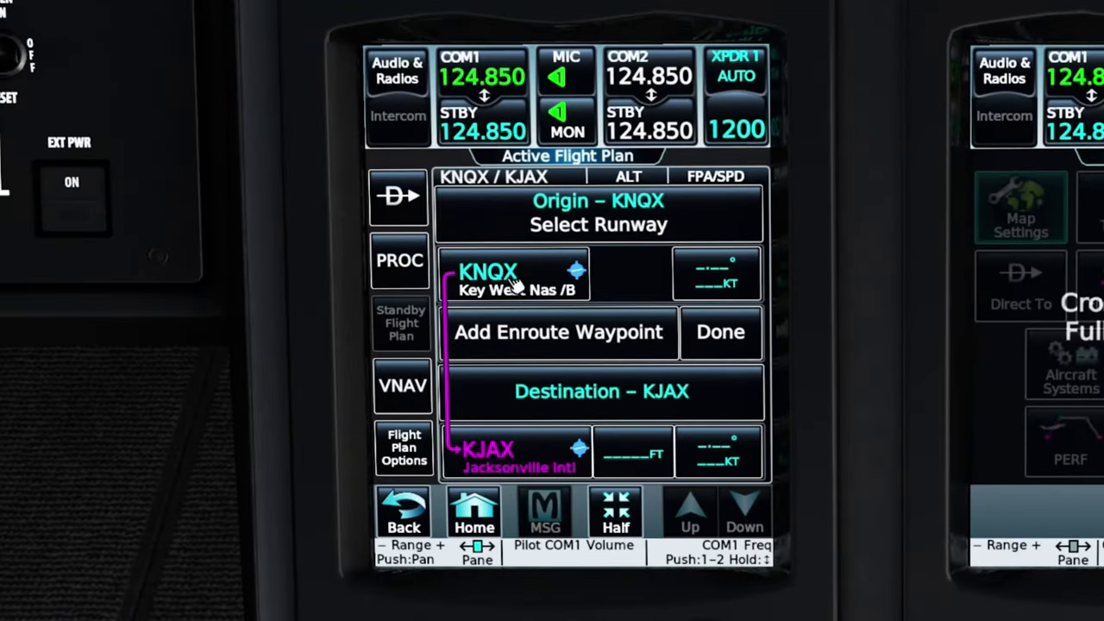
Step: Select the VRGAS3 departure with the VRGAS transition from runway 04 at KNQX
left_click(403, 269)
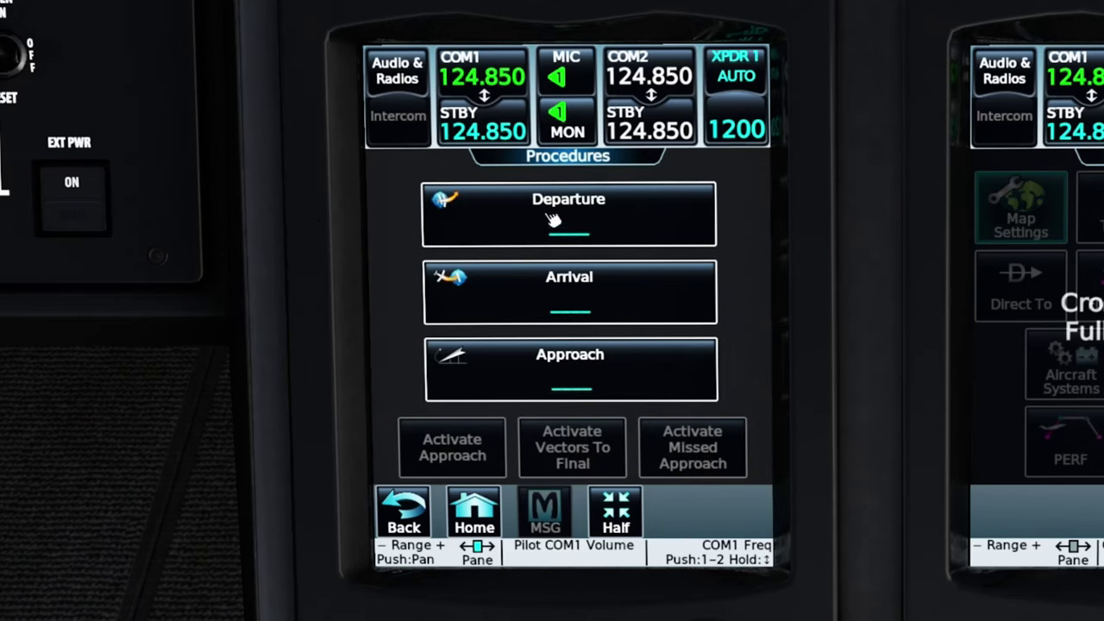
left_click(553, 220)
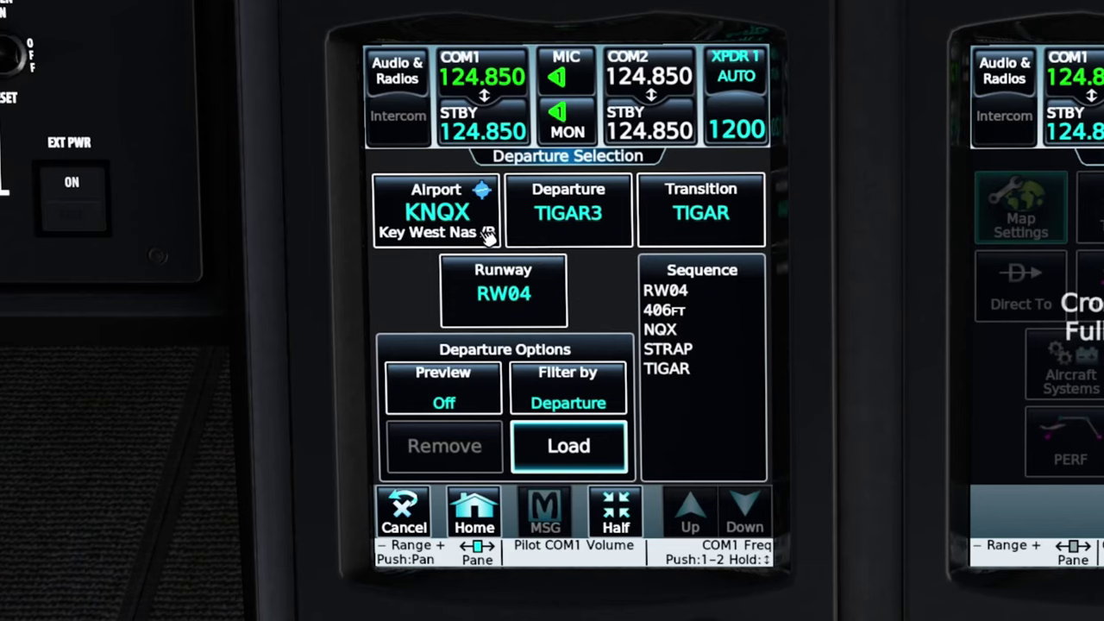
left_click(593, 225)
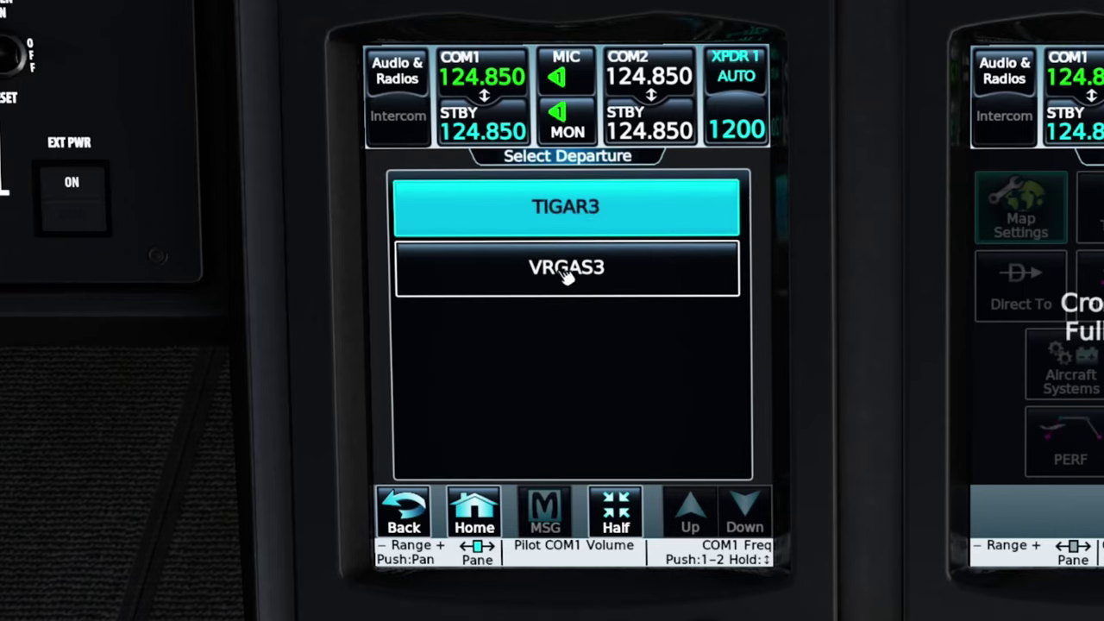
left_click(591, 282)
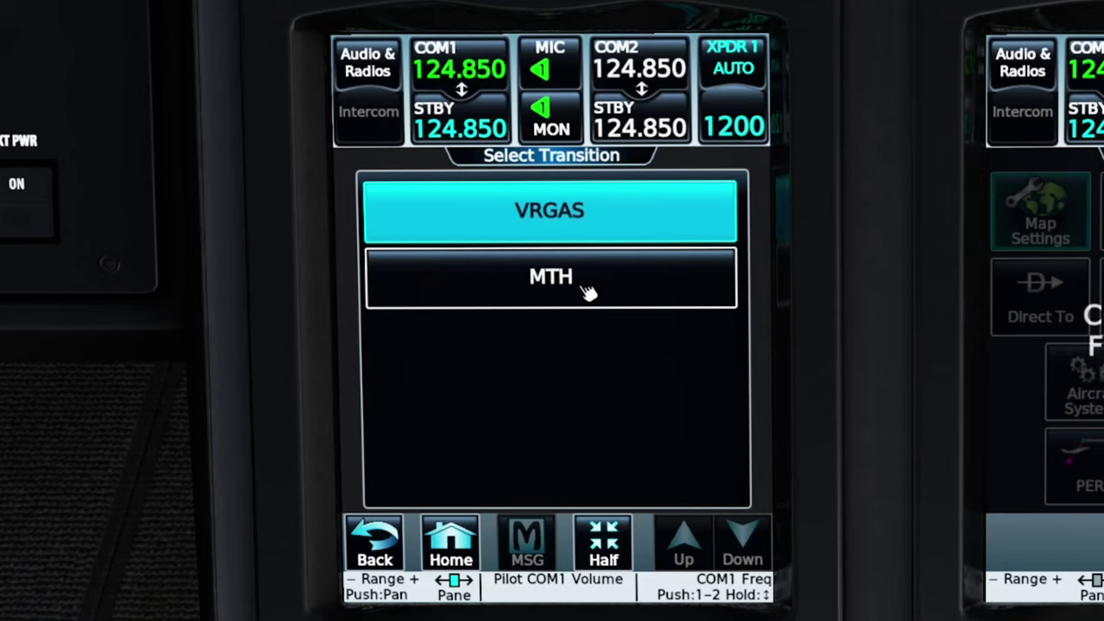
left_click(606, 229)
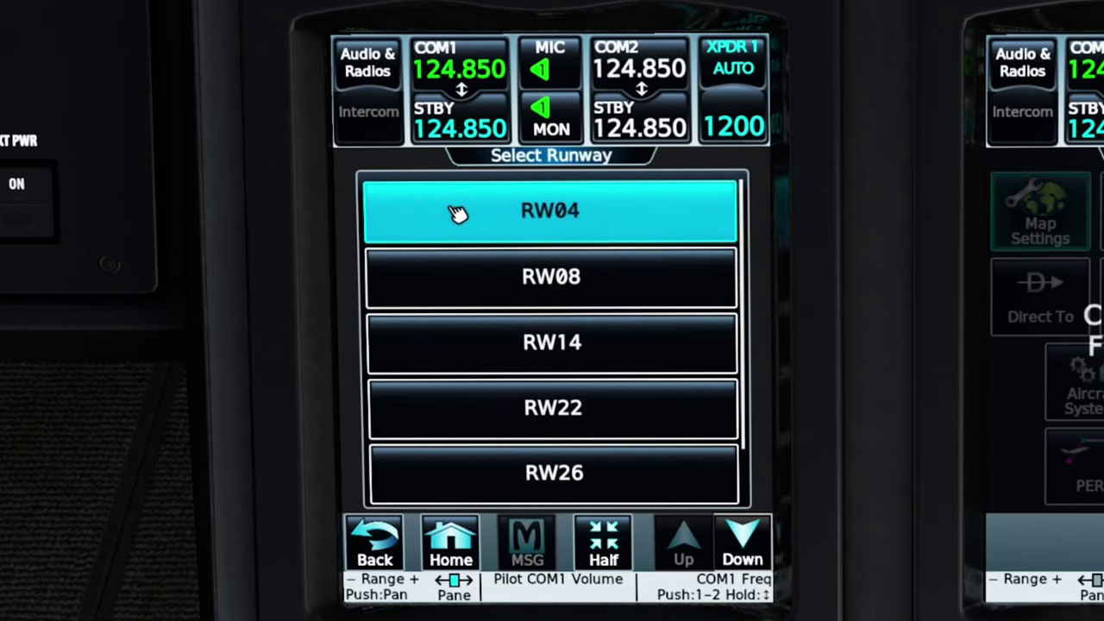
left_click(550, 216)
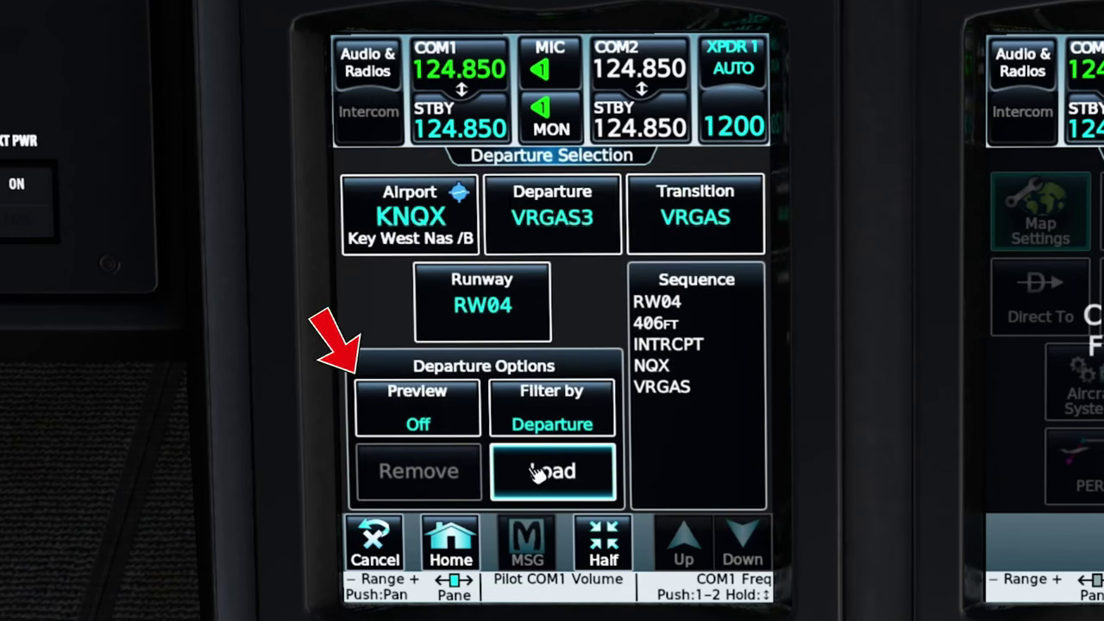
Step: Turn the departure map preview off and load KNQX-RW04.VRGAS3 into the flight plan
left_click(451, 416)
left_click(574, 278)
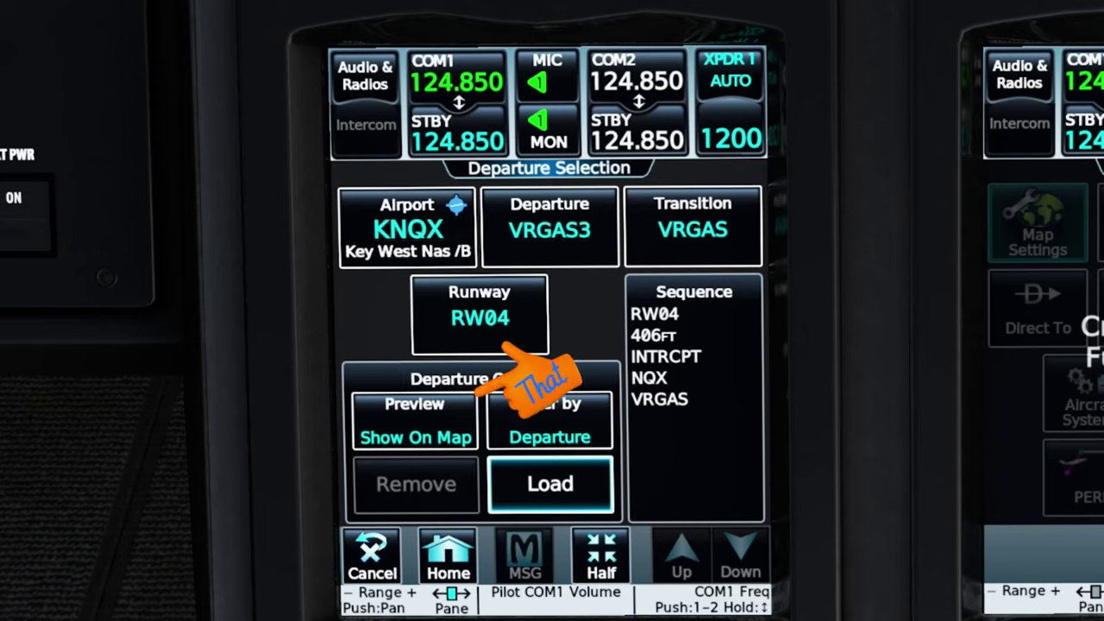
left_click(440, 442)
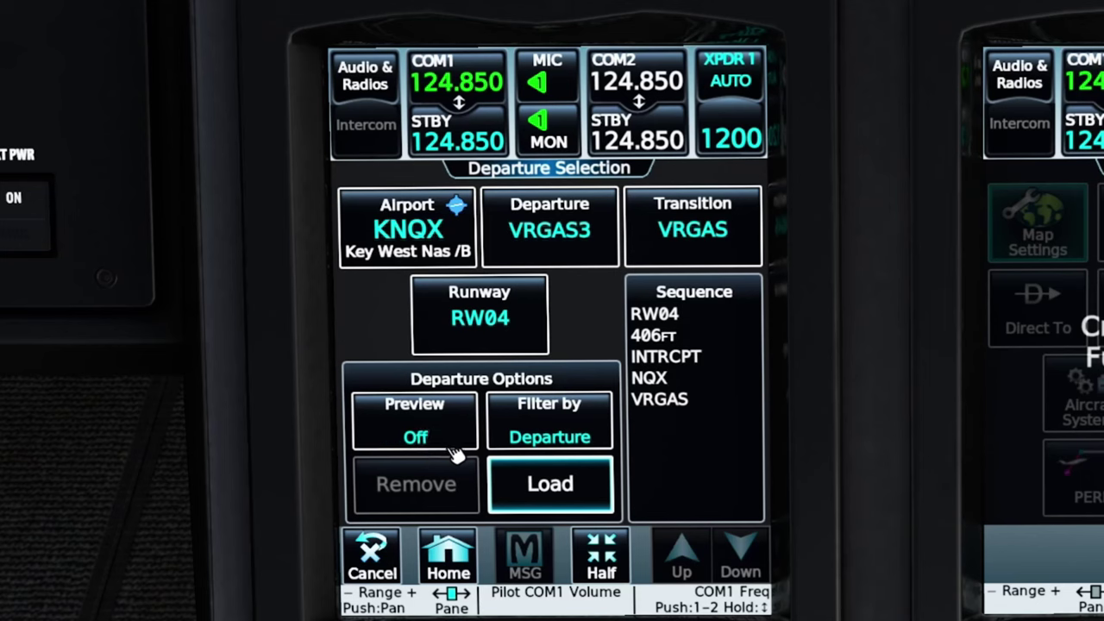
left_click(551, 484)
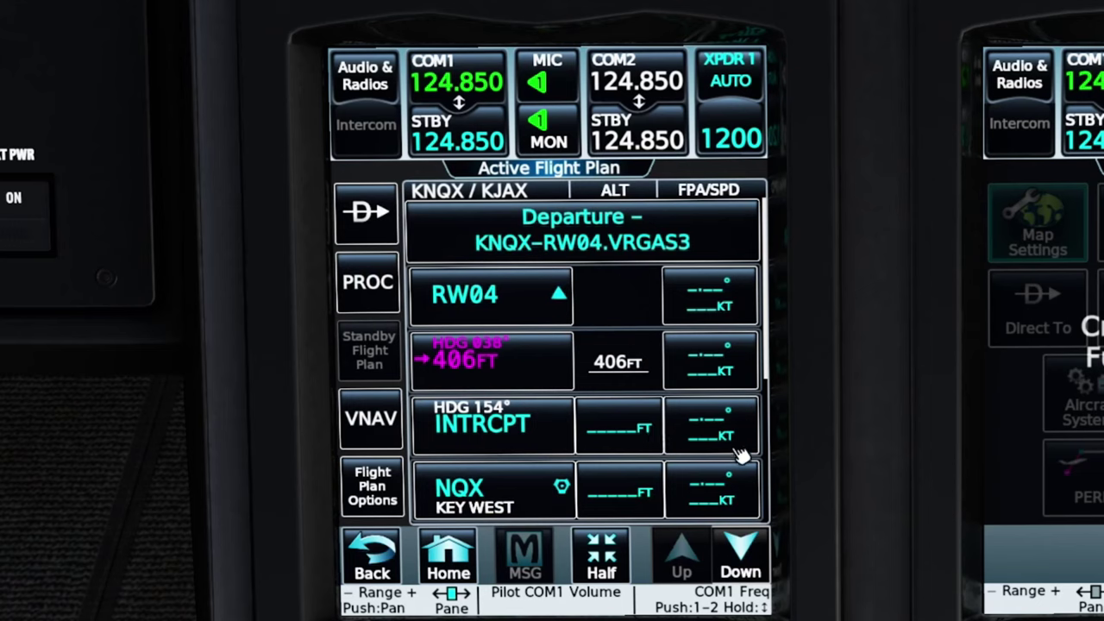
Step: Add MTH (Marathon) as an en-route waypoint after VRGAS
left_click(742, 557)
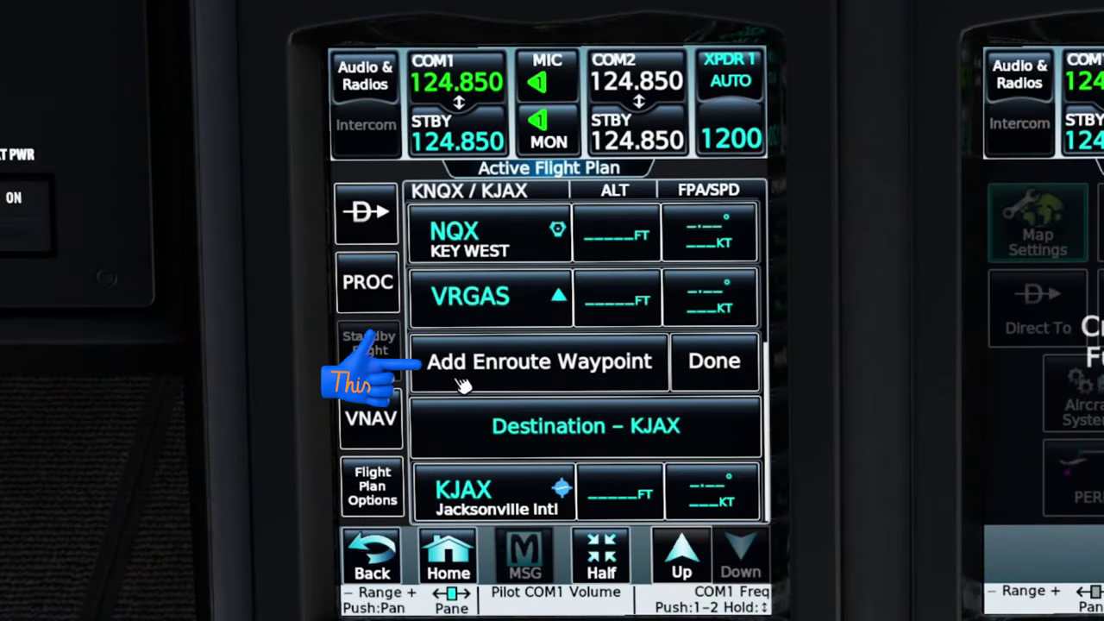
left_click(517, 383)
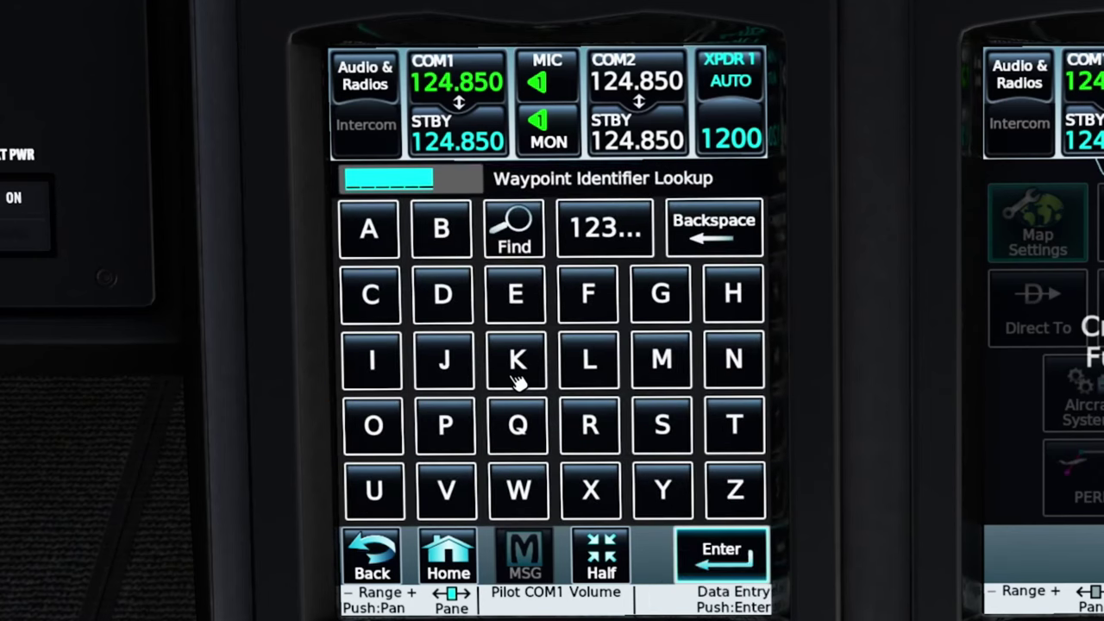
left_click(660, 363)
left_click(723, 423)
left_click(732, 295)
left_click(724, 556)
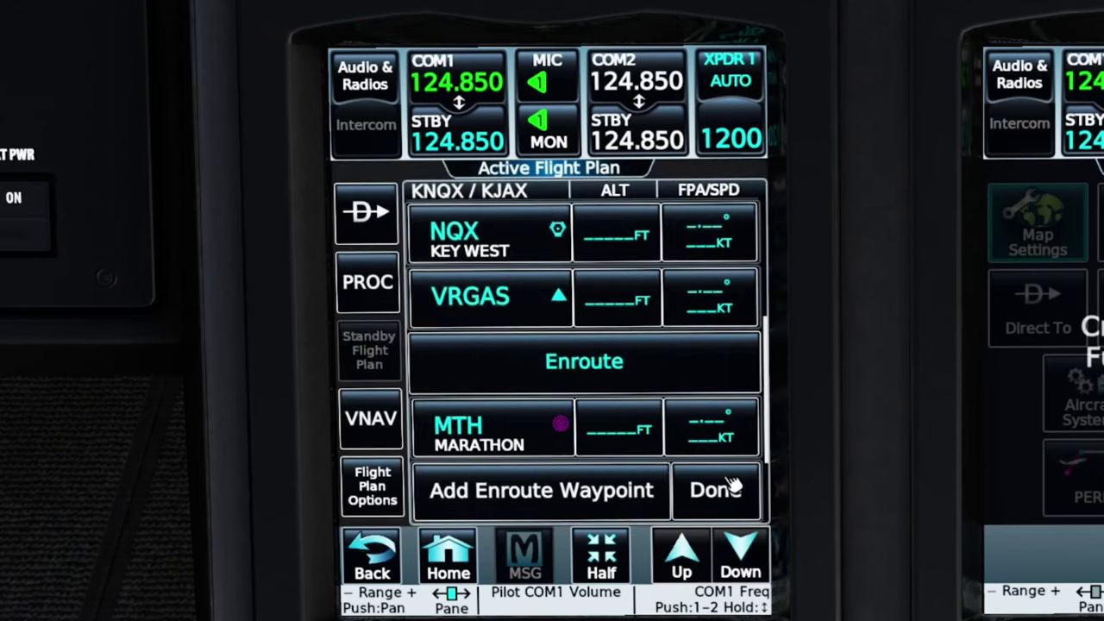
Step: Add VAULT as the next en-route waypoint after MTH
scroll(746, 516, "down", 2)
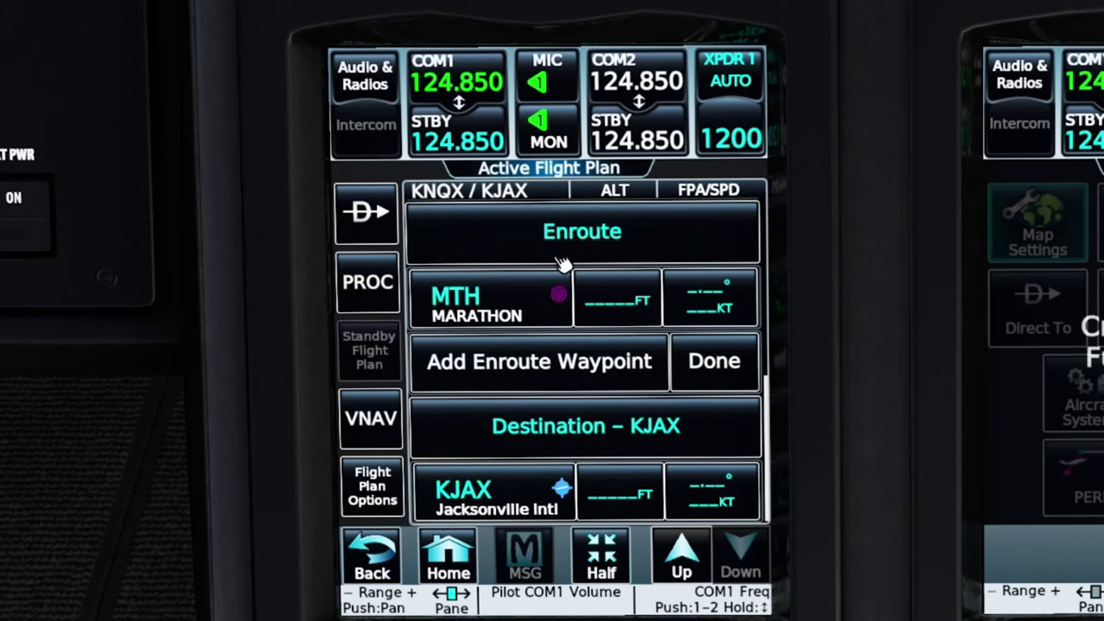
left_click(553, 372)
left_click(445, 490)
left_click(377, 231)
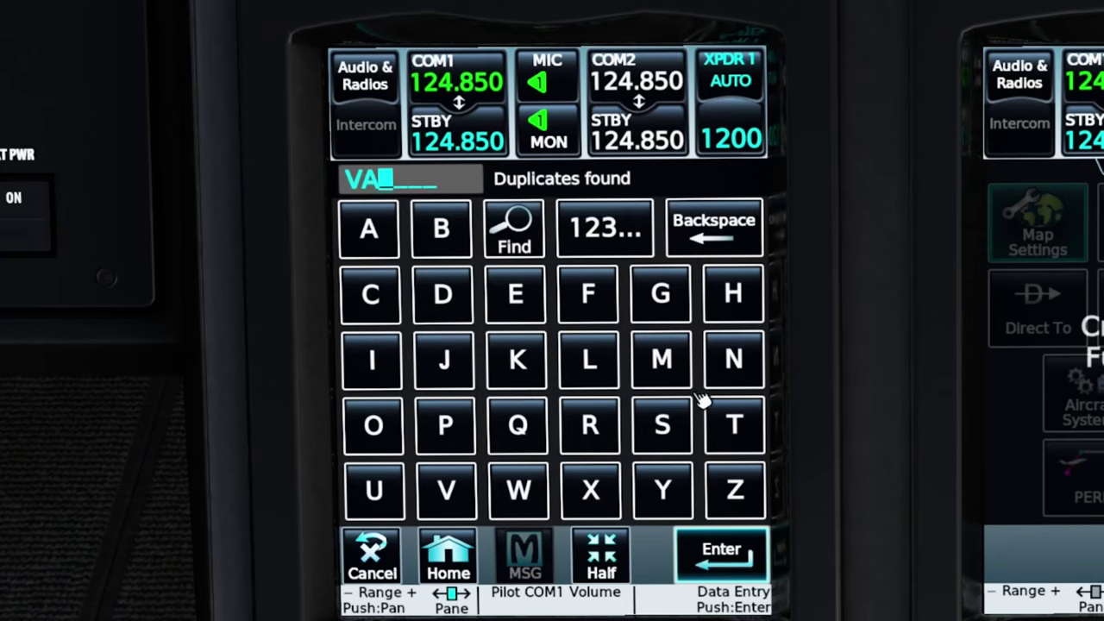
left_click(393, 492)
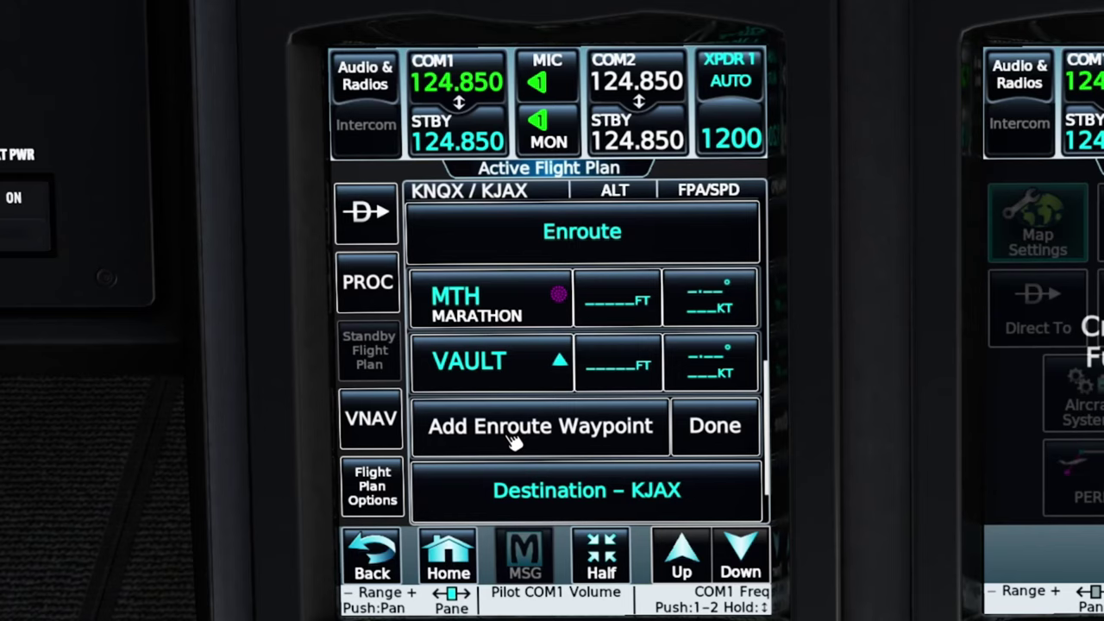
Step: Load airway Q93 from VAULT with DEBRL as the exit, sorting exits A→Z
left_click(477, 382)
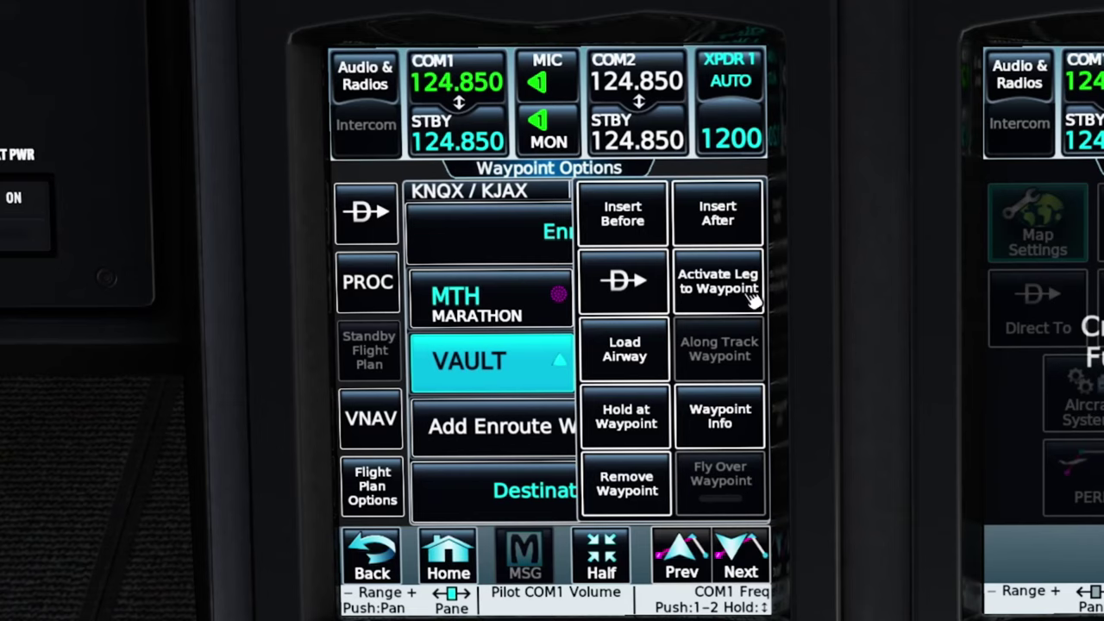
left_click(648, 359)
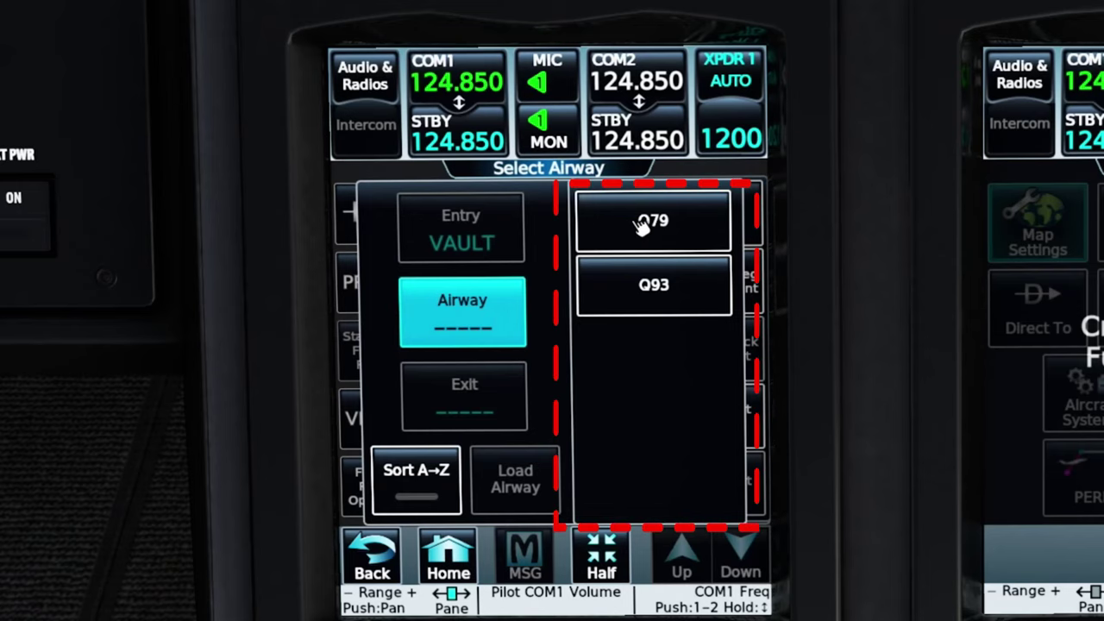
left_click(690, 303)
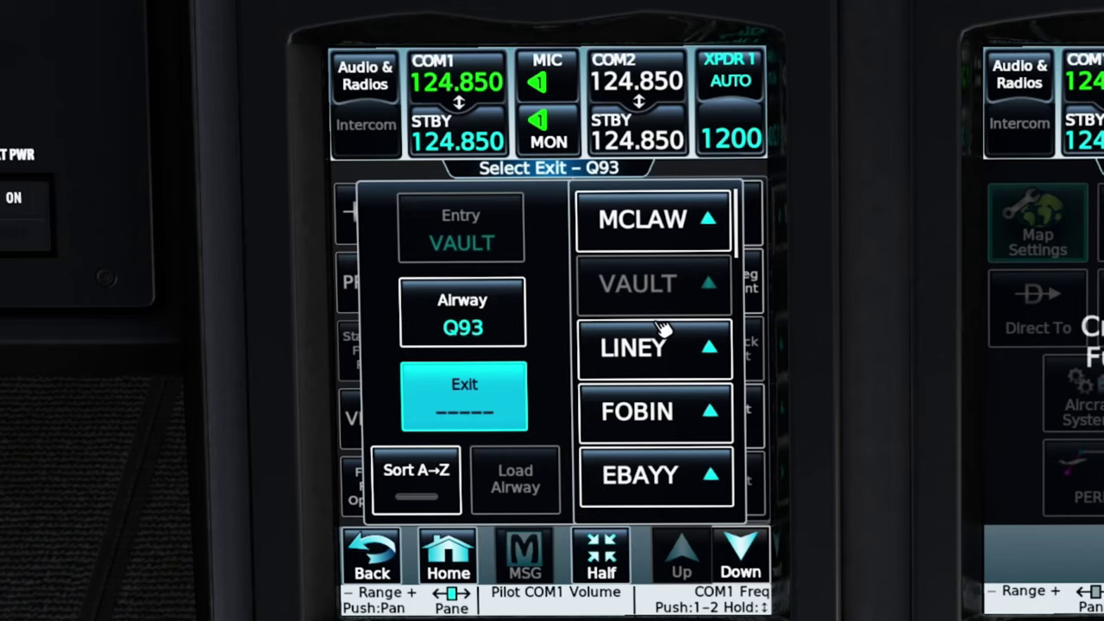
left_click(439, 494)
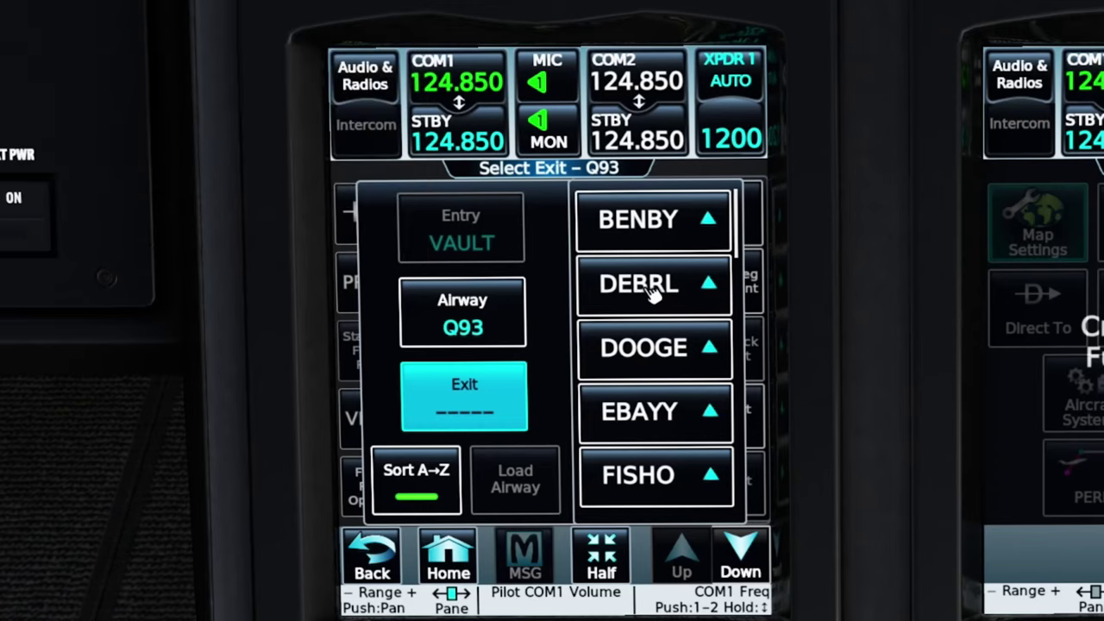
left_click(655, 298)
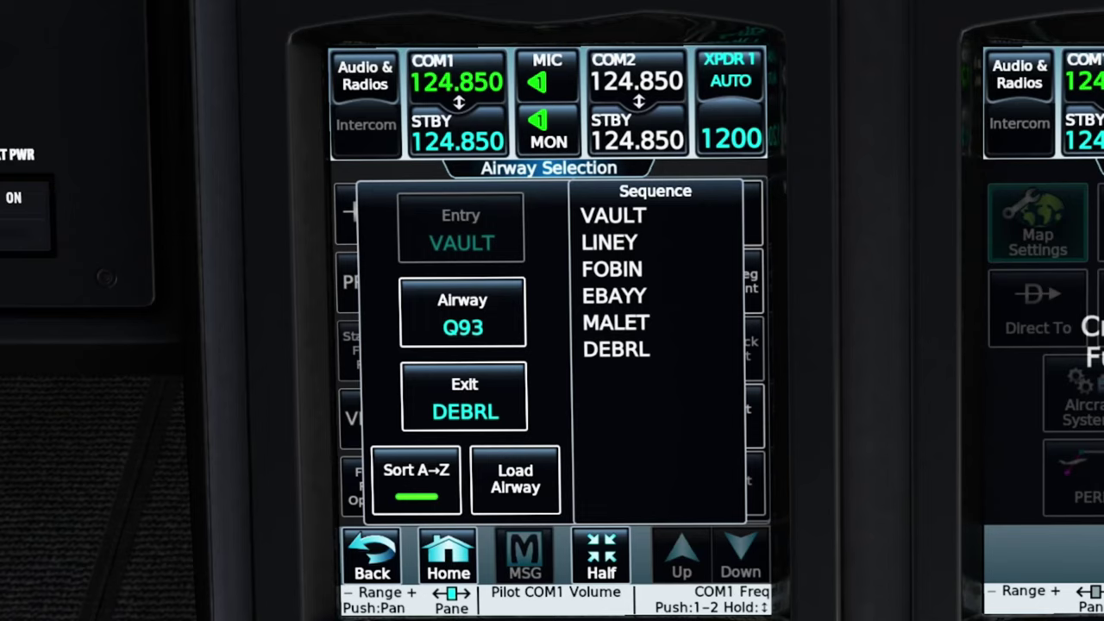
left_click(530, 485)
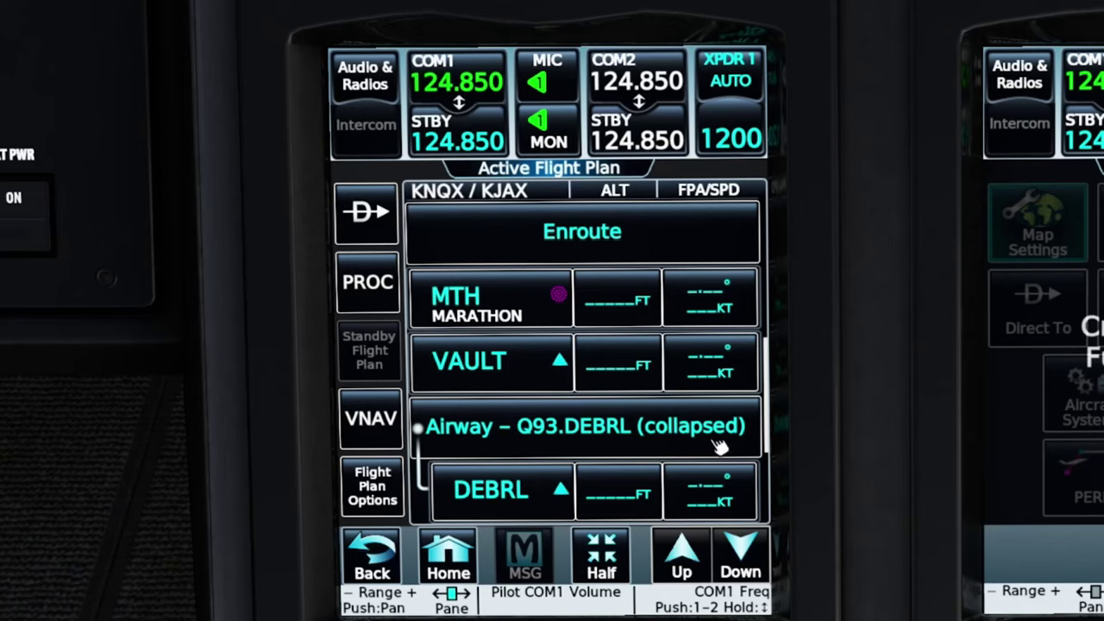
Step: Open Airway Options for the collapsed Q93.DEBRL row in the flight plan
left_click_drag(720, 446, 711, 246)
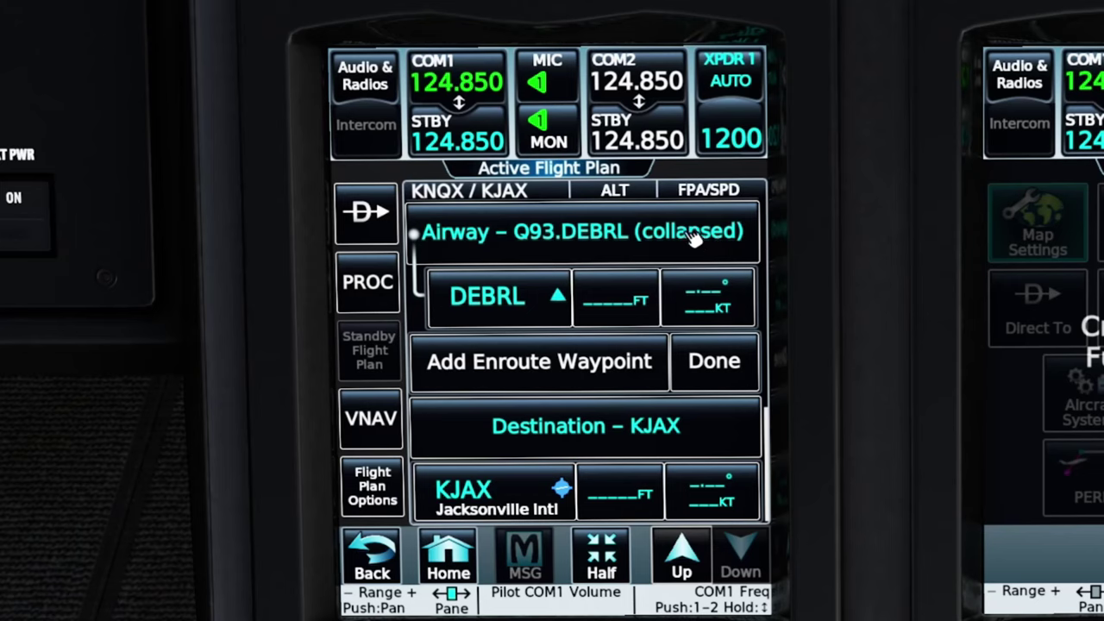
left_click(694, 239)
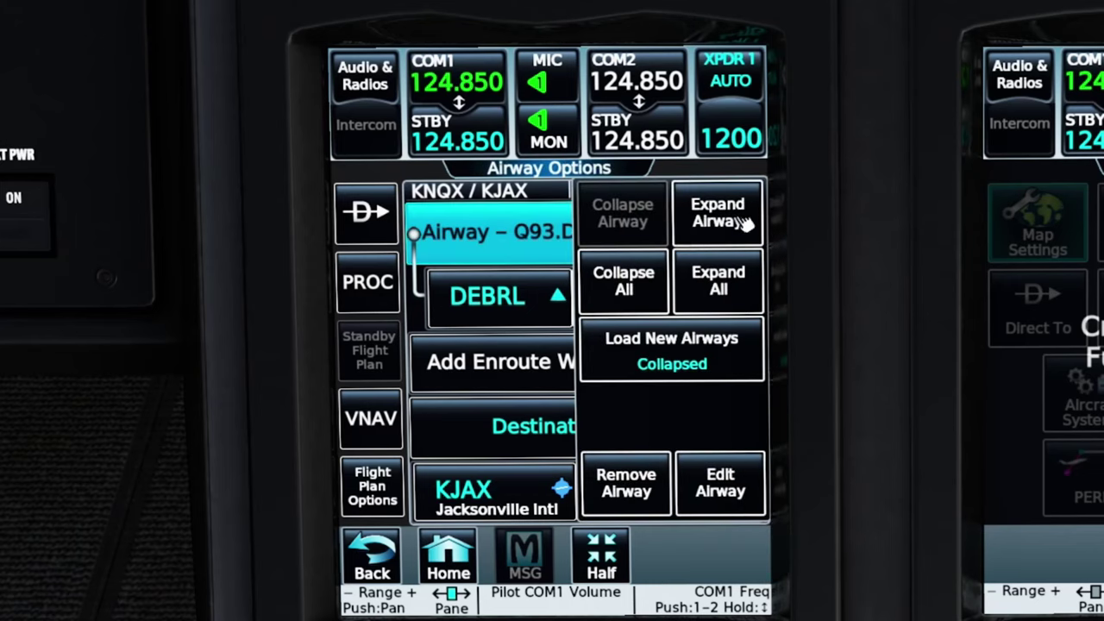